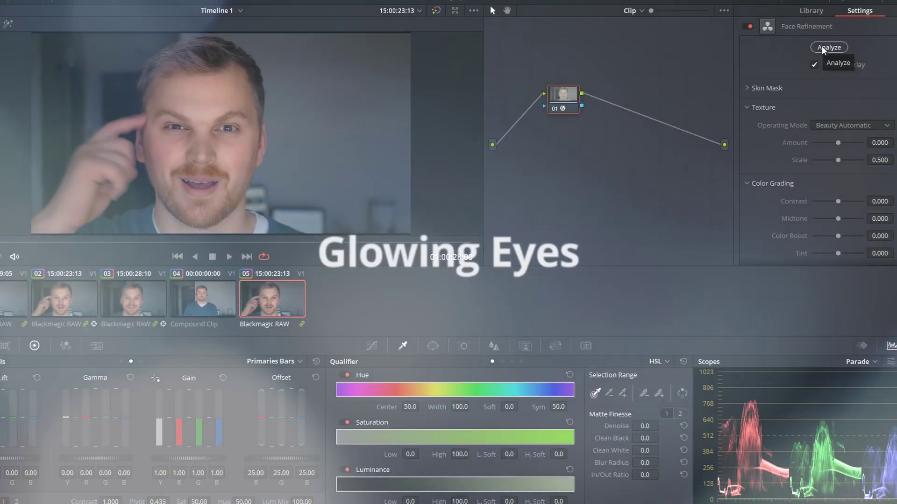
Open talking-head clip 05 on the Color page, showing its Group Post-Clip node chain
{"action": "left_click", "coordinate": [766, 142]}
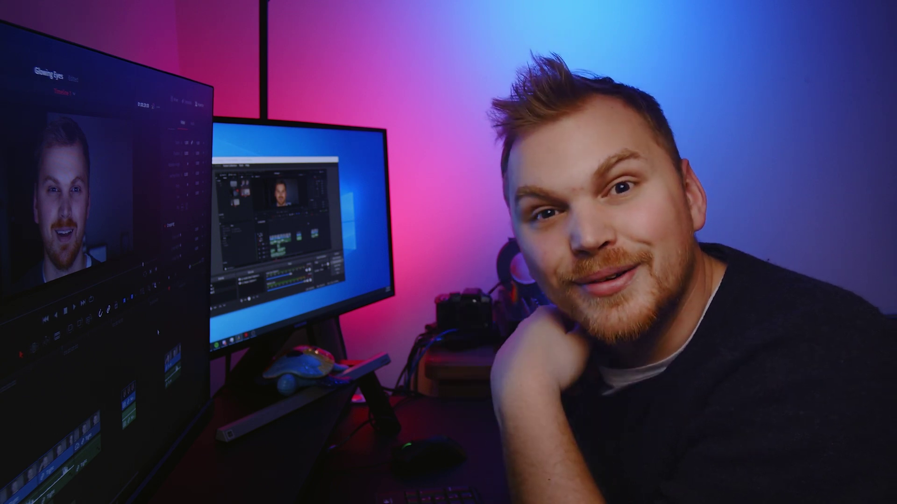
{"action": "scroll", "coordinate": [676, 471], "scroll_direction": "down", "scroll_amount": 3}
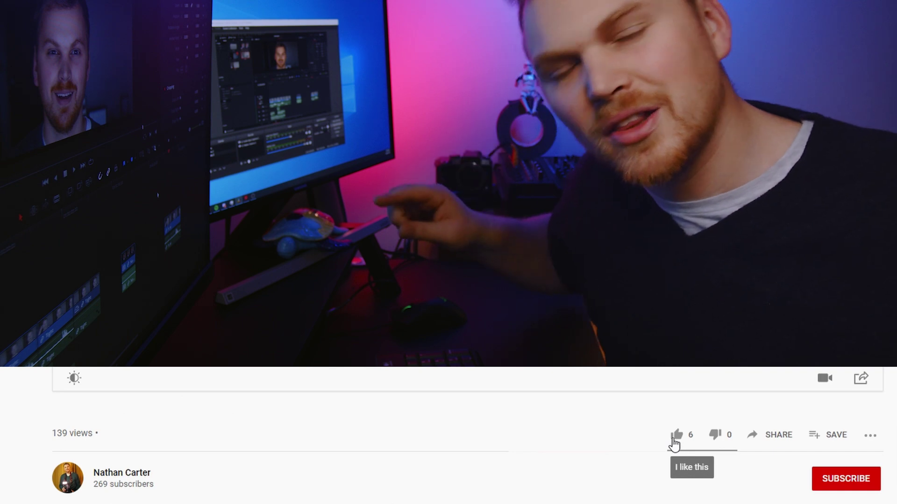
{"action": "left_click", "coordinate": [676, 436]}
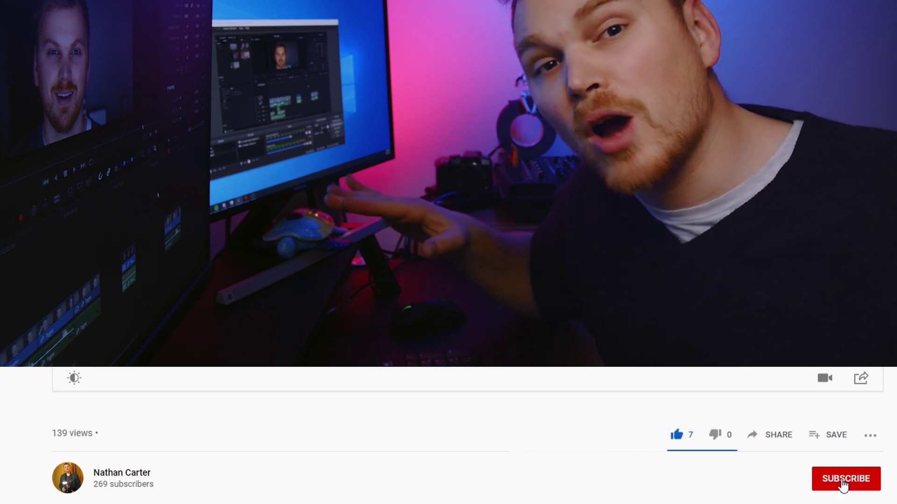
{"action": "left_click", "coordinate": [850, 483]}
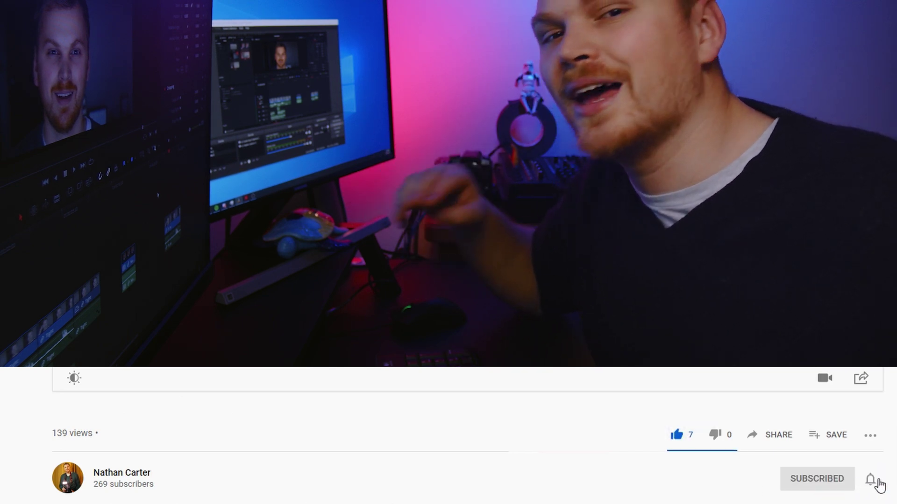
{"action": "scroll", "coordinate": [870, 481], "scroll_direction": "up", "scroll_amount": 3}
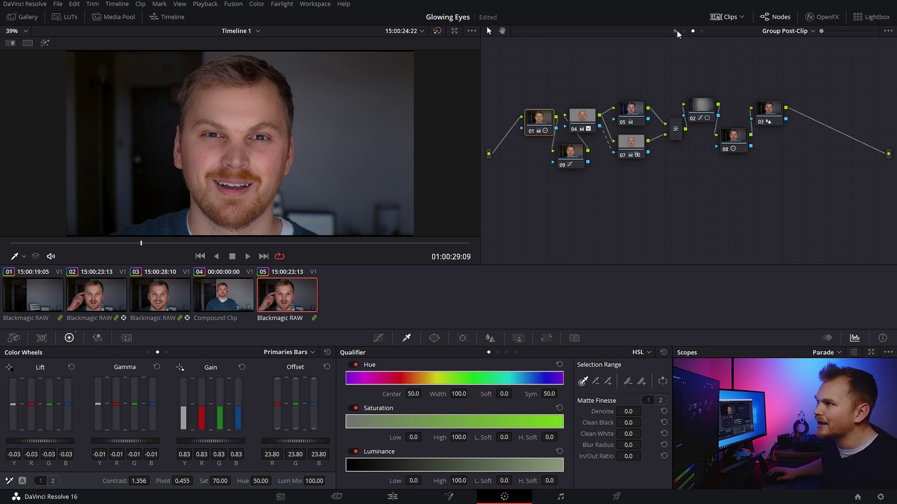
{"action": "left_click", "coordinate": [683, 31]}
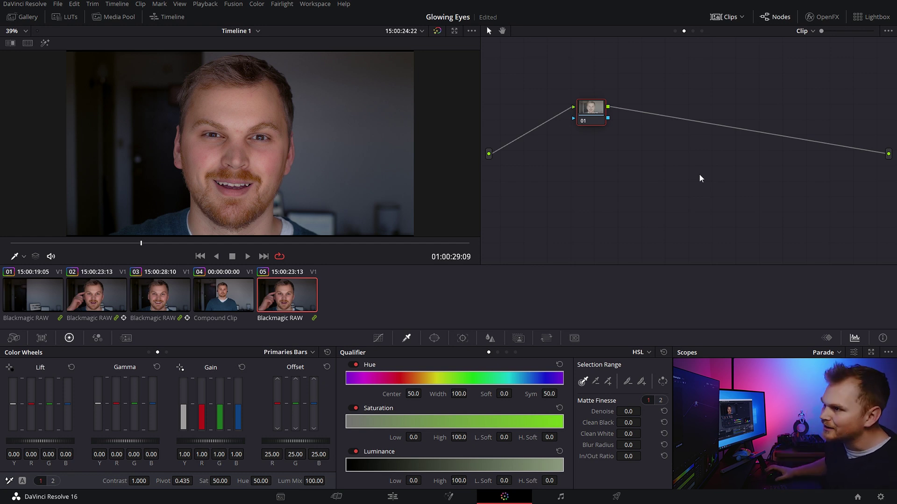
{"action": "left_click", "coordinate": [823, 17]}
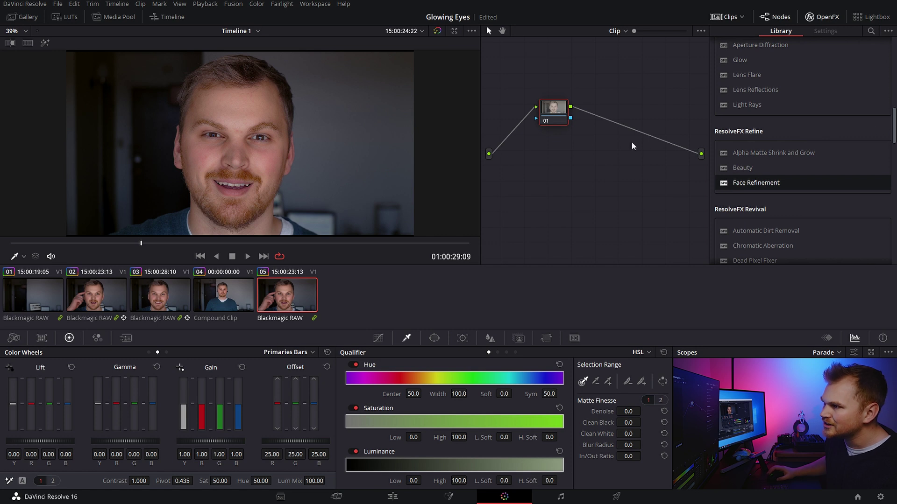
Drop Face Refinement onto node 01 and analyse the face from the first frame
{"action": "scroll", "coordinate": [815, 123], "scroll_direction": "down", "scroll_amount": 2}
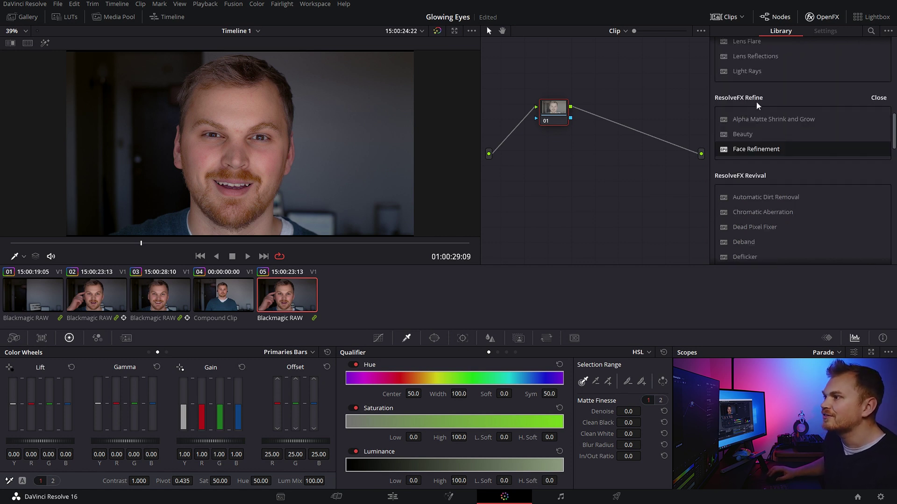
{"action": "left_click_drag", "start_coordinate": [770, 150], "coordinate": [544, 104]}
{"action": "scroll", "coordinate": [738, 92], "scroll_direction": "up", "scroll_amount": 5}
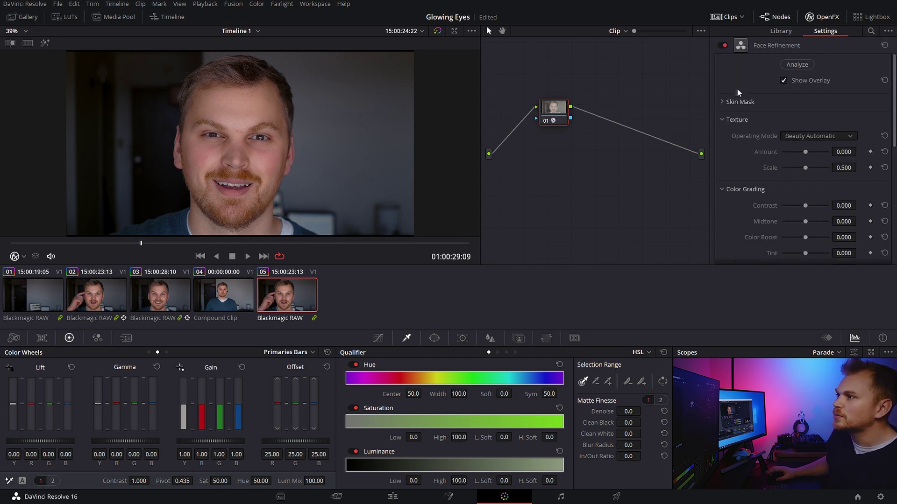
{"action": "left_click_drag", "start_coordinate": [142, 242], "coordinate": [2, 216]}
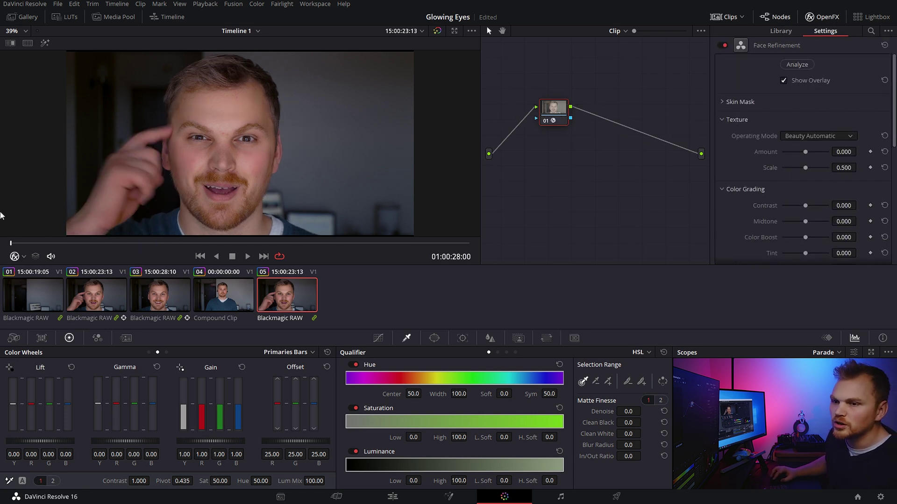
{"action": "left_click", "coordinate": [790, 63]}
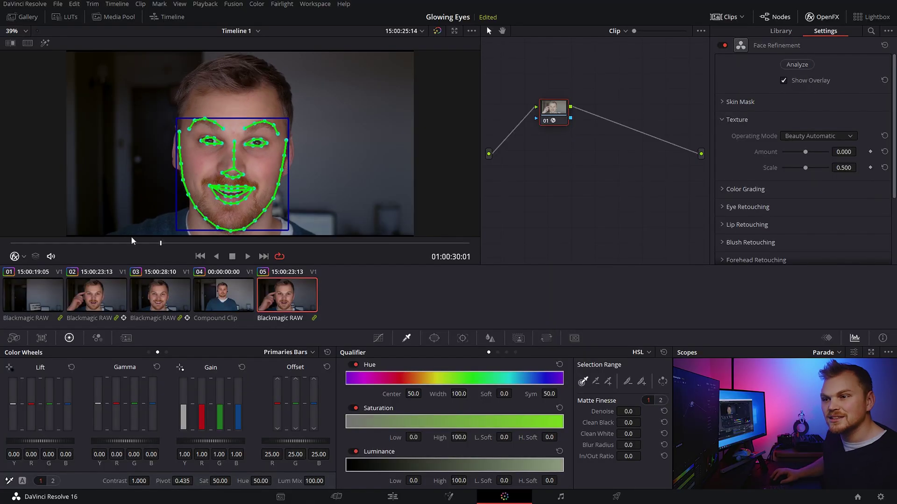
Scrub through the clip to verify the face tracking, return to the start, and hide the overlay
{"action": "left_click_drag", "start_coordinate": [131, 240], "coordinate": [190, 201]}
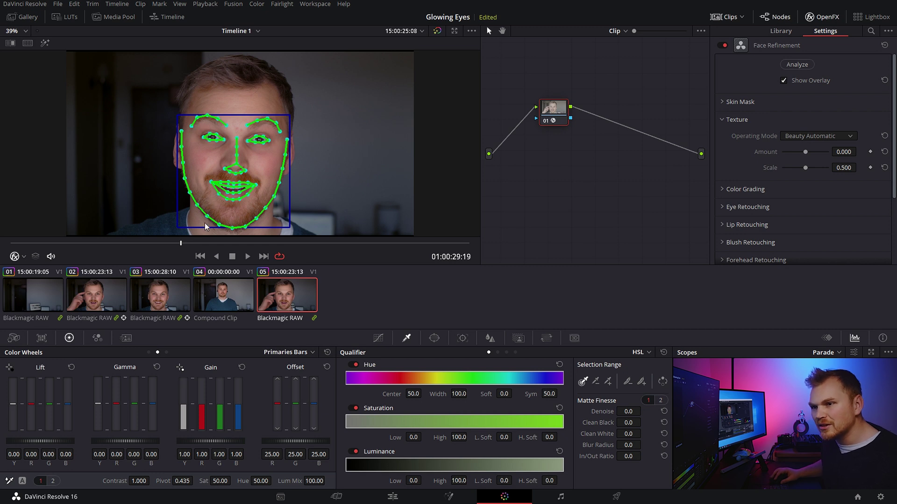
{"action": "left_click_drag", "start_coordinate": [181, 243], "coordinate": [85, 243]}
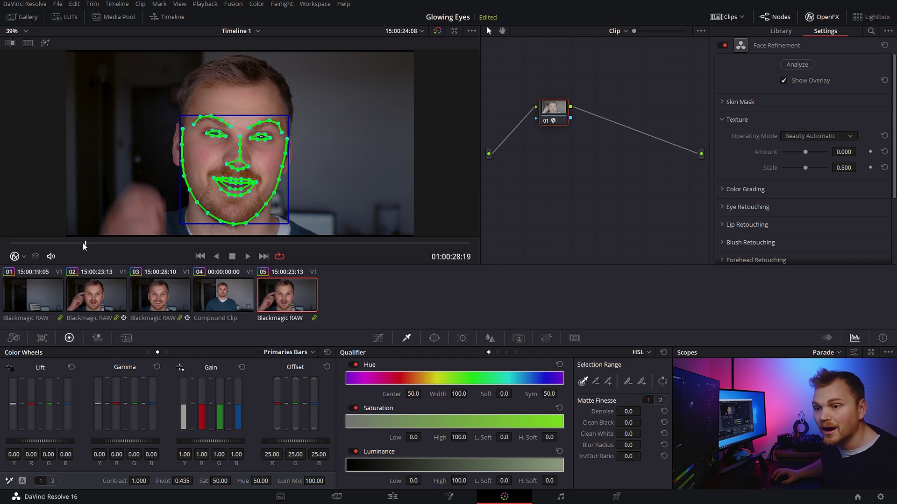
{"action": "left_click_drag", "start_coordinate": [84, 244], "coordinate": [3, 238]}
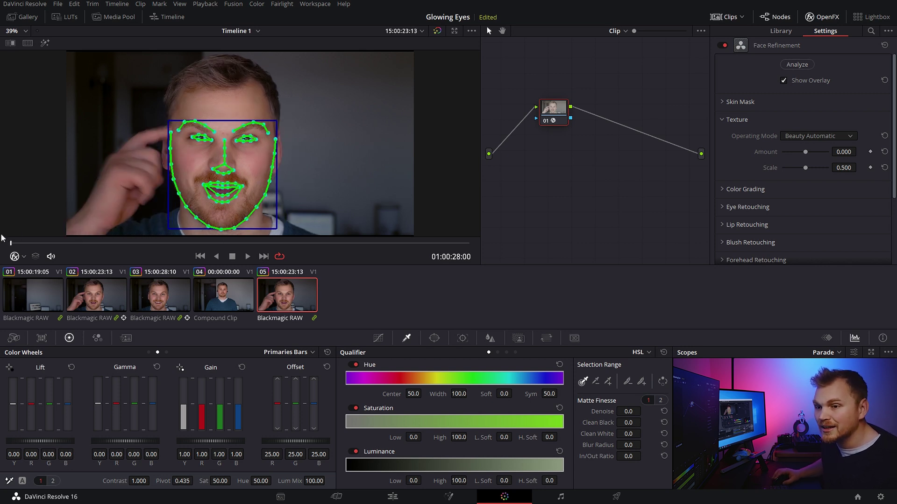
{"action": "left_click", "coordinate": [783, 80]}
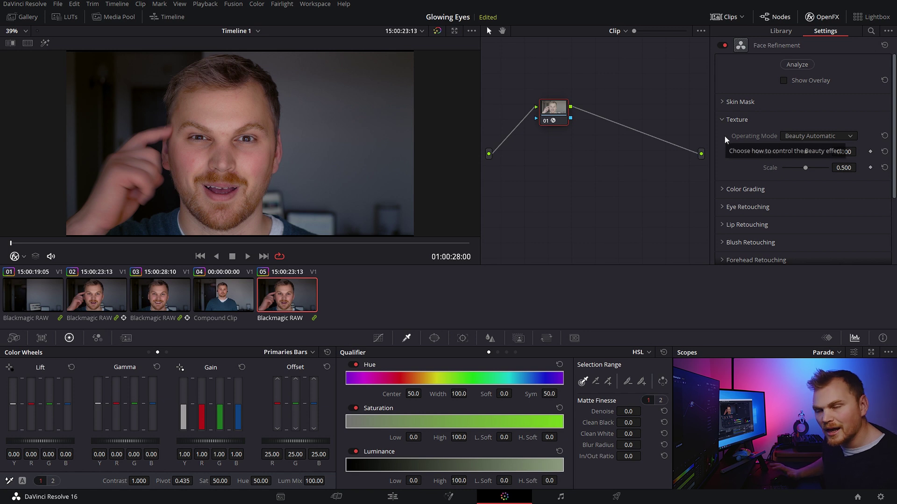
Under Eye Retouching, set Brightening to 0.581 and Eye Light to 0.143
{"action": "left_click", "coordinate": [722, 207]}
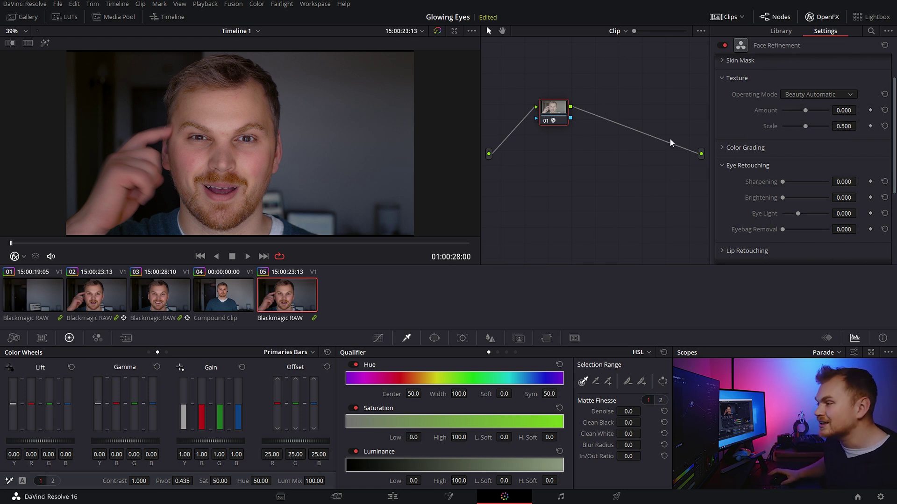
{"action": "scroll", "coordinate": [748, 187], "scroll_direction": "down", "scroll_amount": 2}
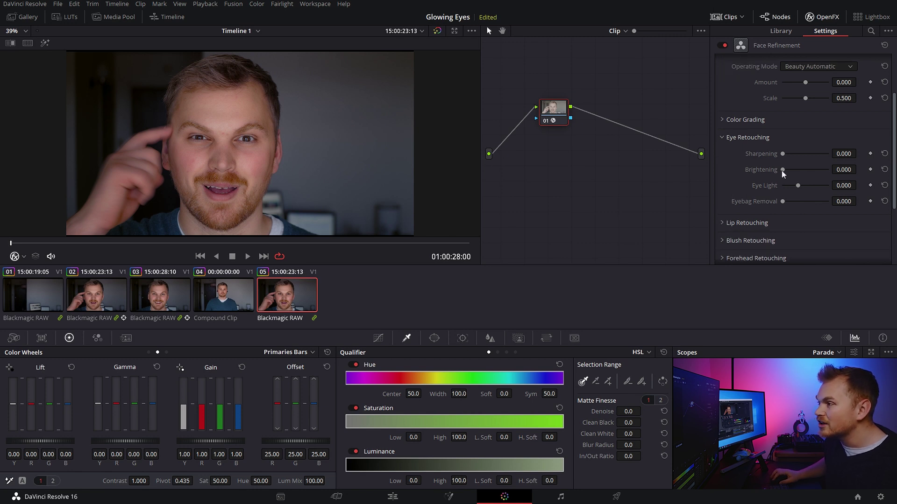
{"action": "left_click_drag", "start_coordinate": [782, 170], "coordinate": [806, 169]}
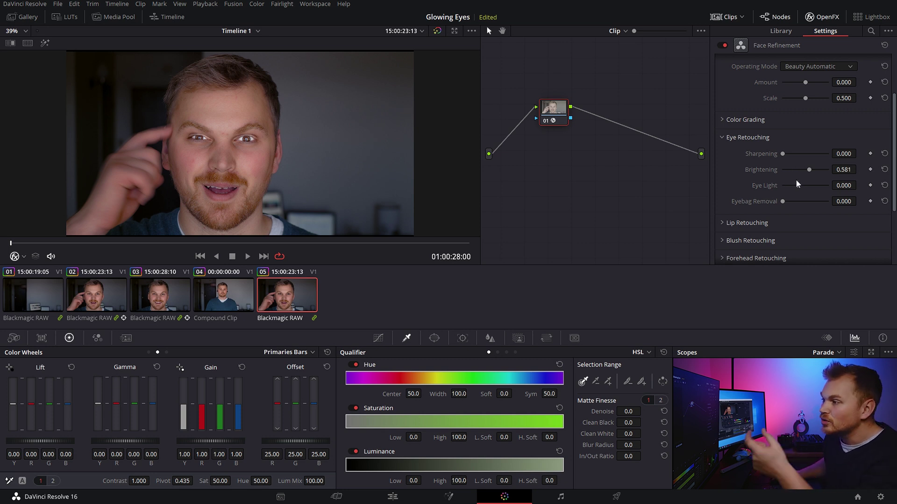
{"action": "mouse_move", "coordinate": [799, 186]}
{"action": "left_mouse_down"}
{"action": "mouse_move", "coordinate": [810, 187]}
{"action": "mouse_move", "coordinate": [799, 189]}
{"action": "left_mouse_up"}
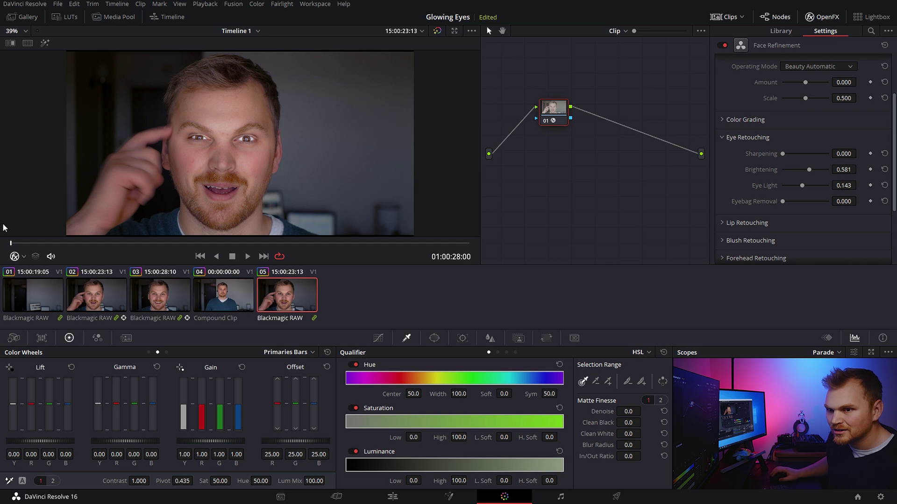
{"action": "key", "text": "space"}
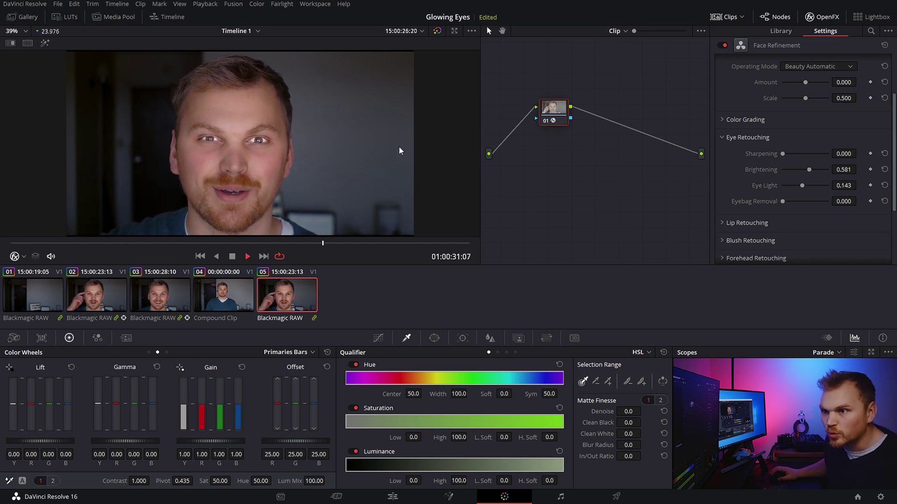
{"action": "key", "text": "space"}
{"action": "key", "text": "Up"}
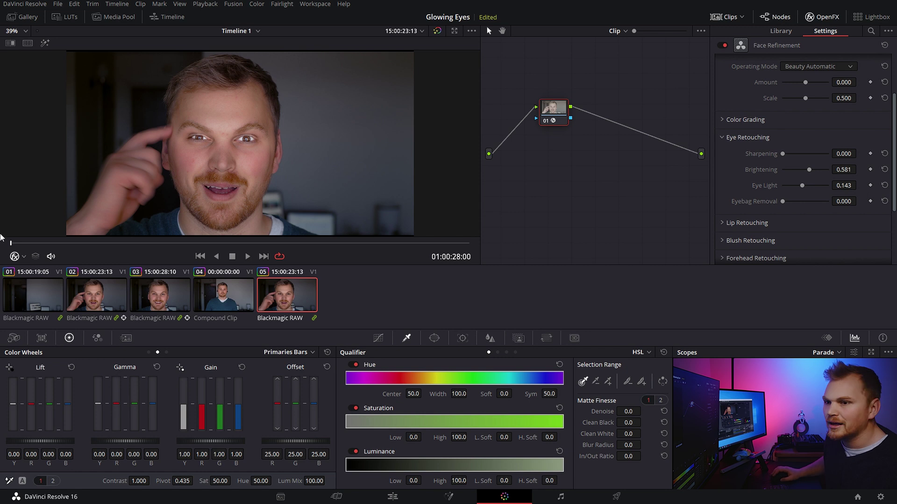
{"action": "left_click_drag", "start_coordinate": [11, 246], "coordinate": [69, 252]}
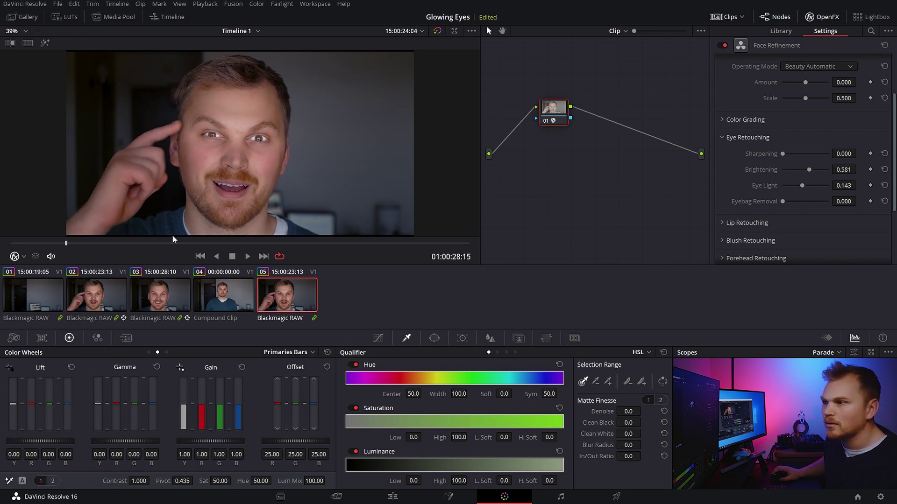
Keyframe Brightening and Eye Light, drop Brightening to 0 at the clip start, and play back
{"action": "left_click", "coordinate": [870, 185]}
{"action": "left_click", "coordinate": [870, 170]}
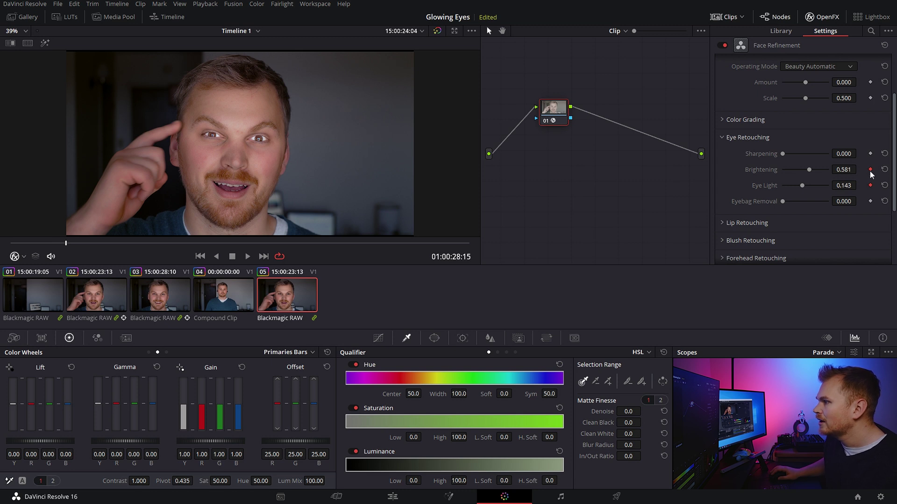
{"action": "key", "text": "Home"}
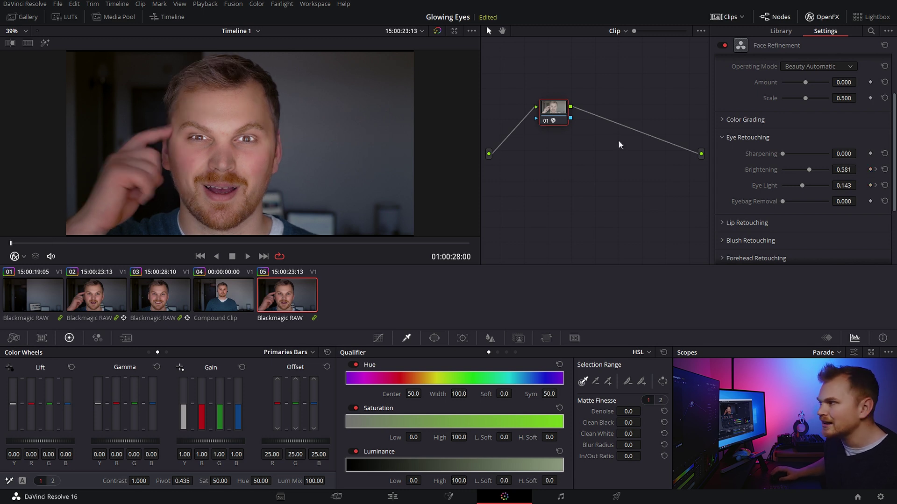
{"action": "left_click_drag", "start_coordinate": [844, 170], "coordinate": [817, 191]}
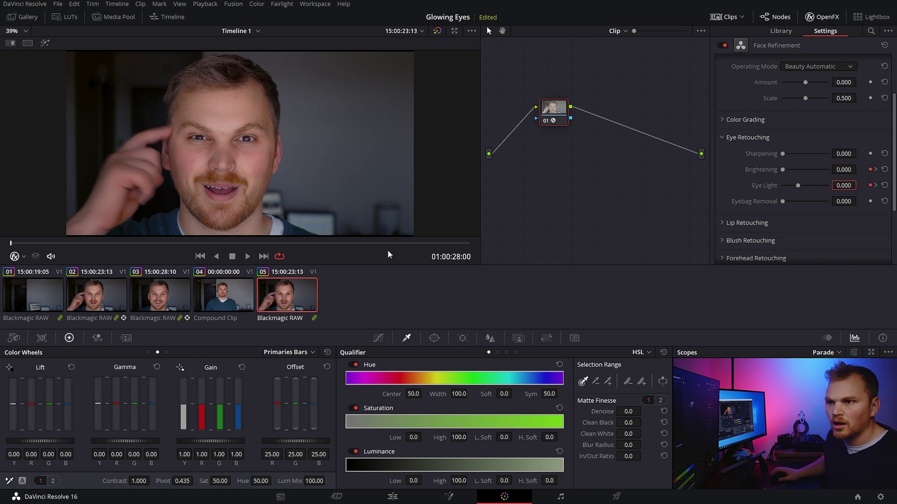
{"action": "key", "text": "space"}
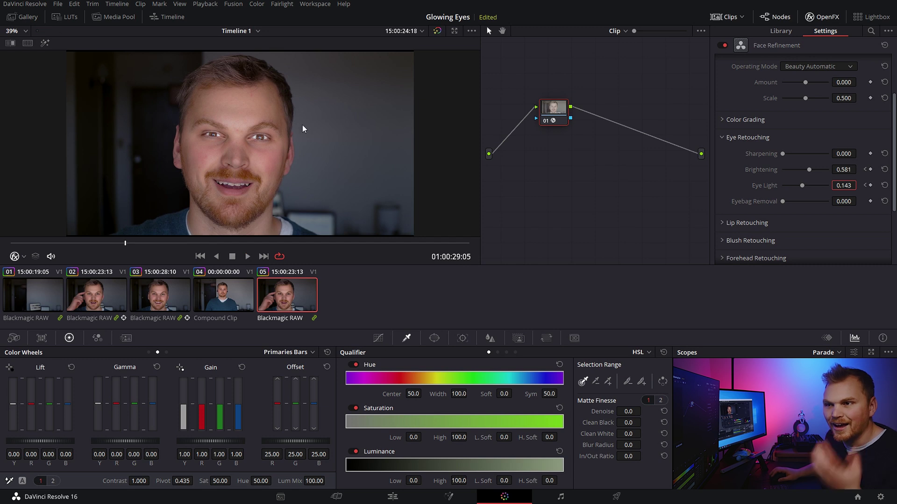
{"action": "left_click_drag", "start_coordinate": [125, 244], "coordinate": [31, 257]}
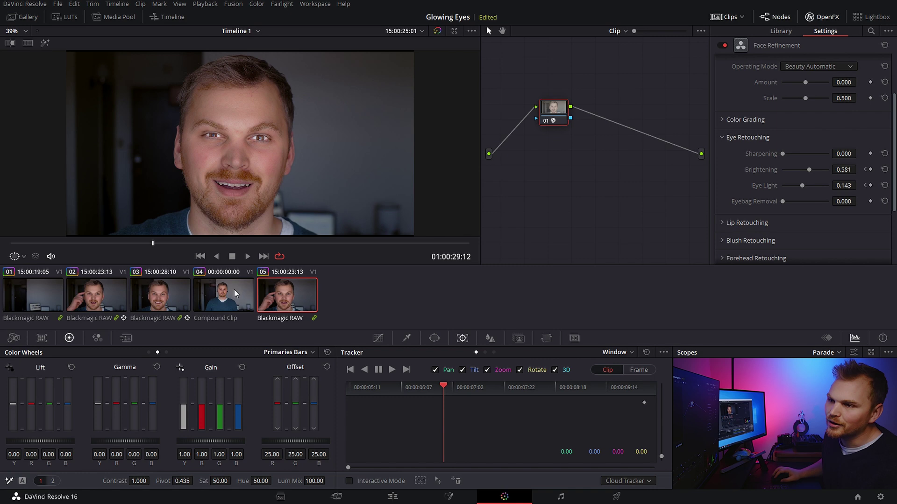
Select compound clip 04 with the two side-by-side faces
{"action": "left_click", "coordinate": [233, 292]}
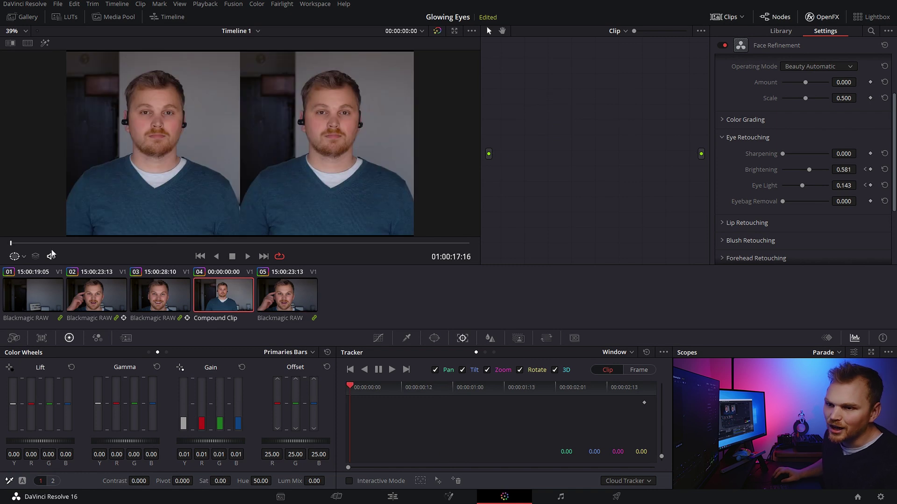
Add a new correction node and apply Face Refinement to it
{"action": "left_click_drag", "start_coordinate": [33, 242], "coordinate": [186, 212]}
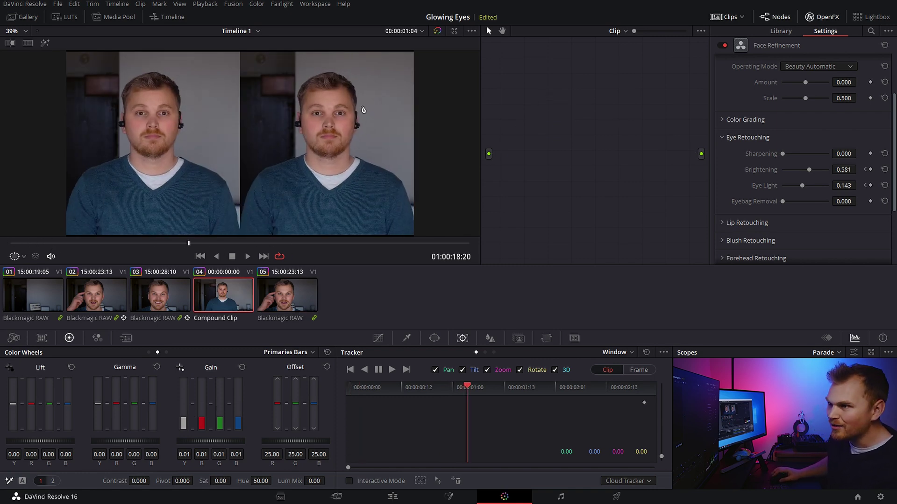
{"action": "key", "text": "alt+s"}
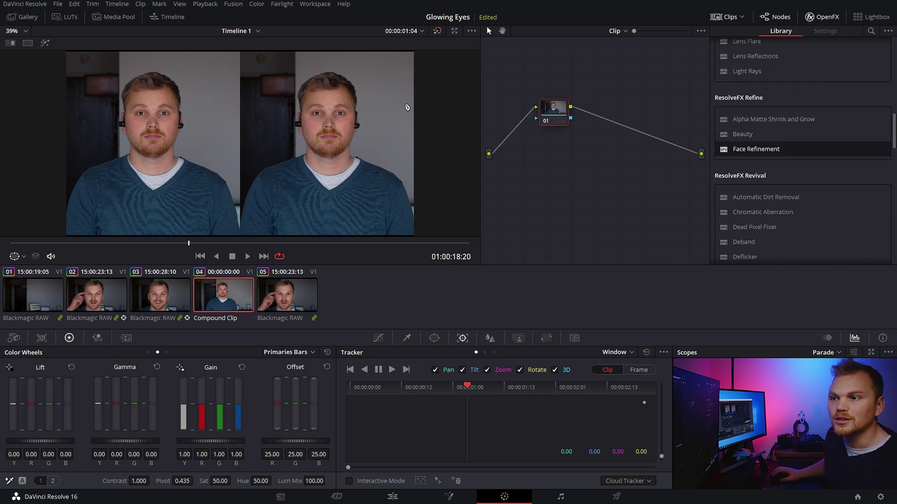
{"action": "left_click_drag", "start_coordinate": [750, 151], "coordinate": [551, 111]}
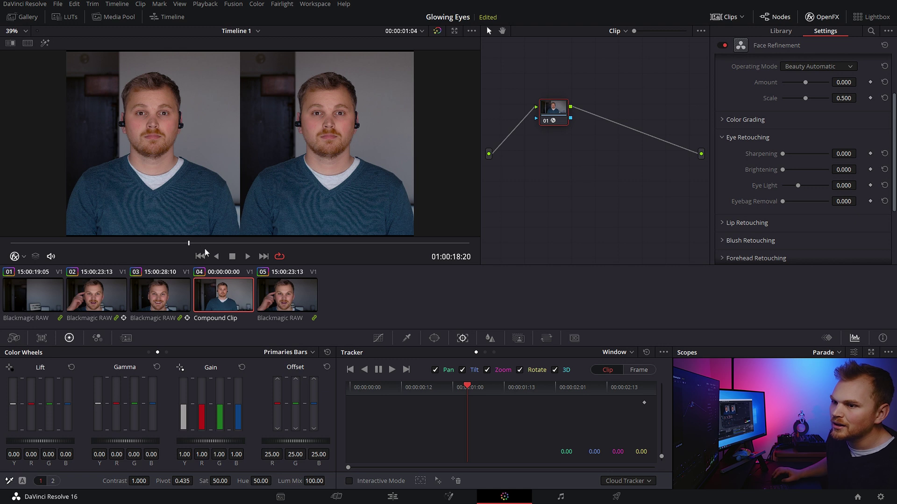
Analyse the left-hand face from the first frame, check the tracking, hide the overlay, add another node
{"action": "left_click", "coordinate": [11, 244]}
{"action": "scroll", "coordinate": [803, 156], "scroll_direction": "up", "scroll_amount": 3}
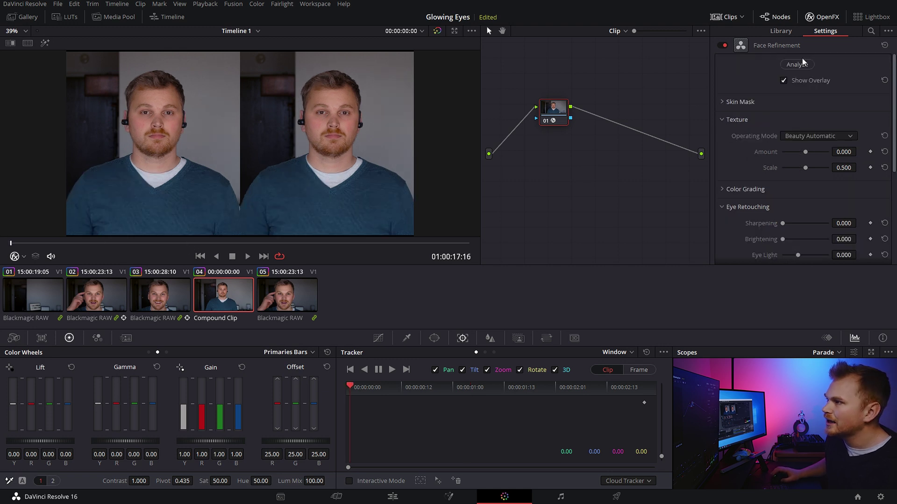
{"action": "left_click", "coordinate": [801, 65]}
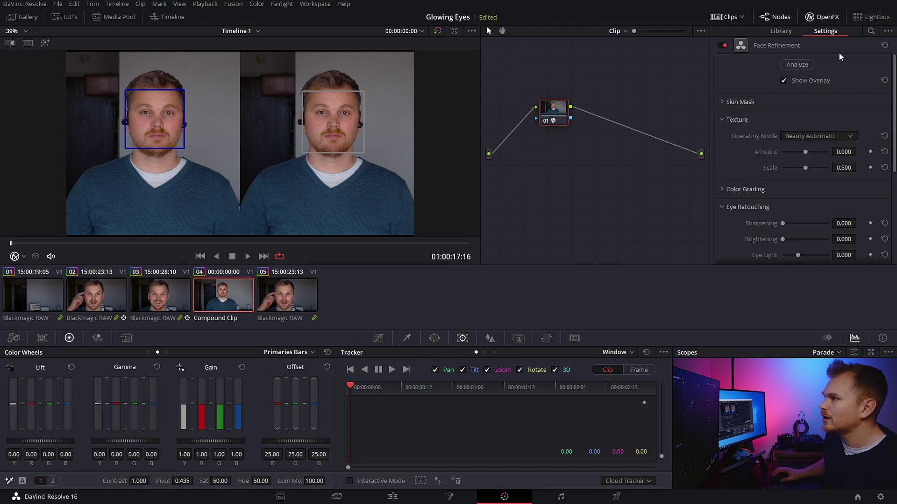
{"action": "left_click", "coordinate": [797, 66]}
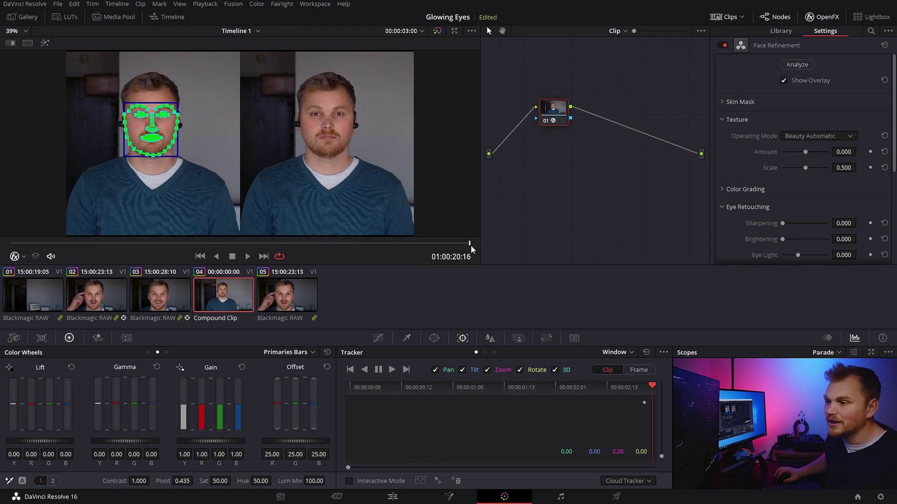
{"action": "left_click_drag", "start_coordinate": [470, 243], "coordinate": [157, 243]}
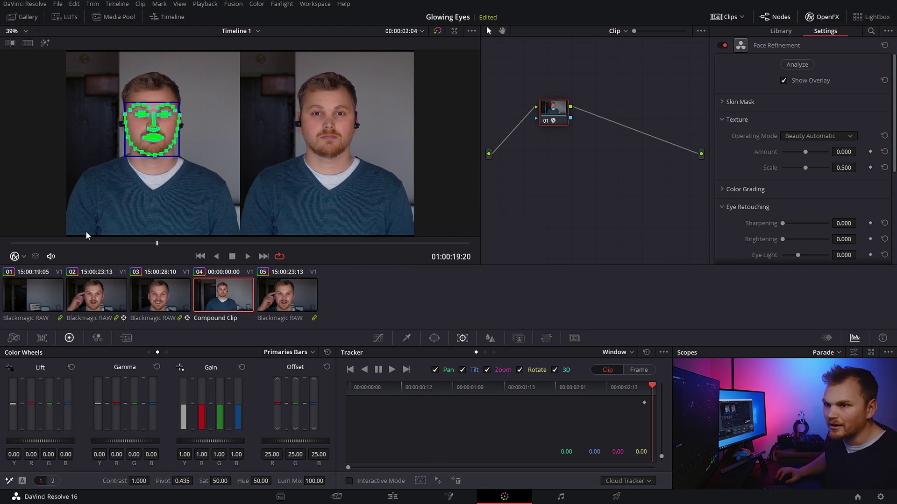
{"action": "left_click", "coordinate": [386, 243]}
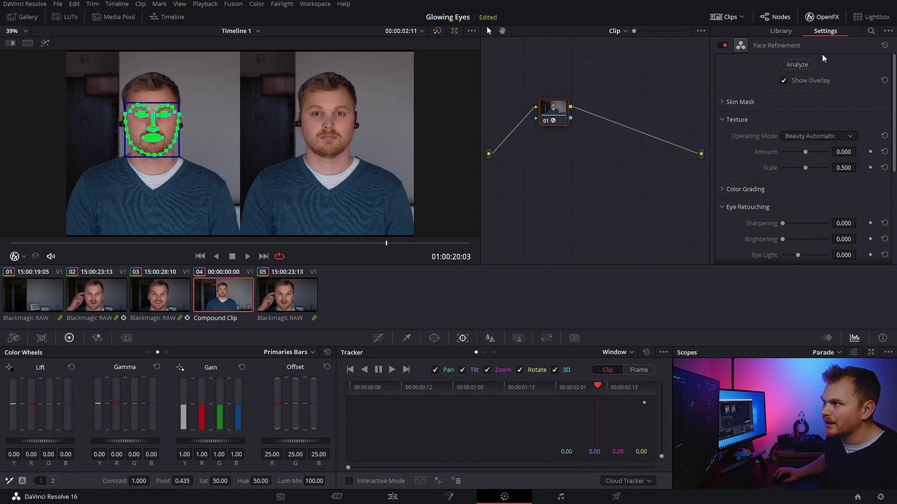
{"action": "left_click", "coordinate": [784, 81]}
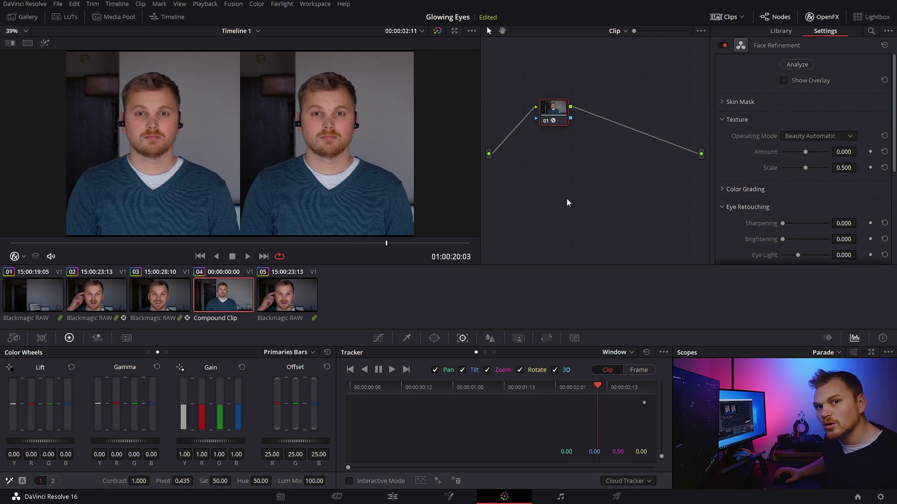
{"action": "key", "text": "alt+s"}
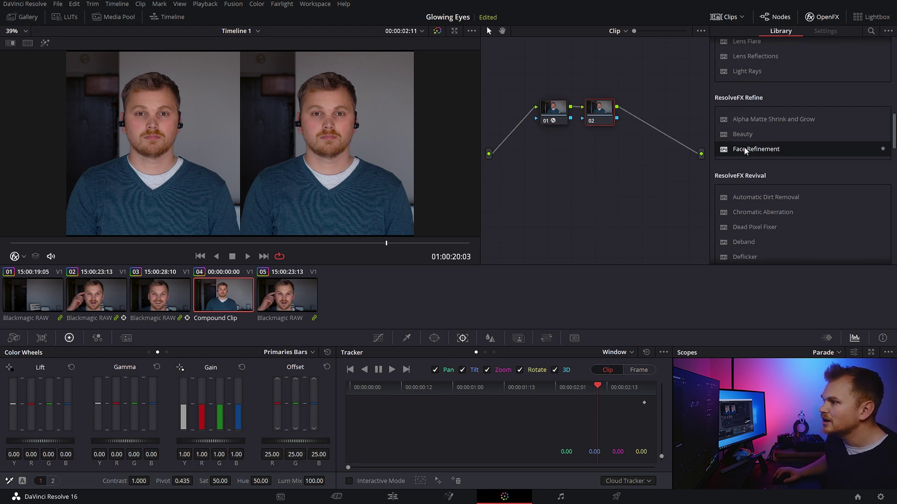
Apply Face Refinement to node 02, analyse the right-hand face, and play back to review
{"action": "left_click_drag", "start_coordinate": [746, 150], "coordinate": [600, 113]}
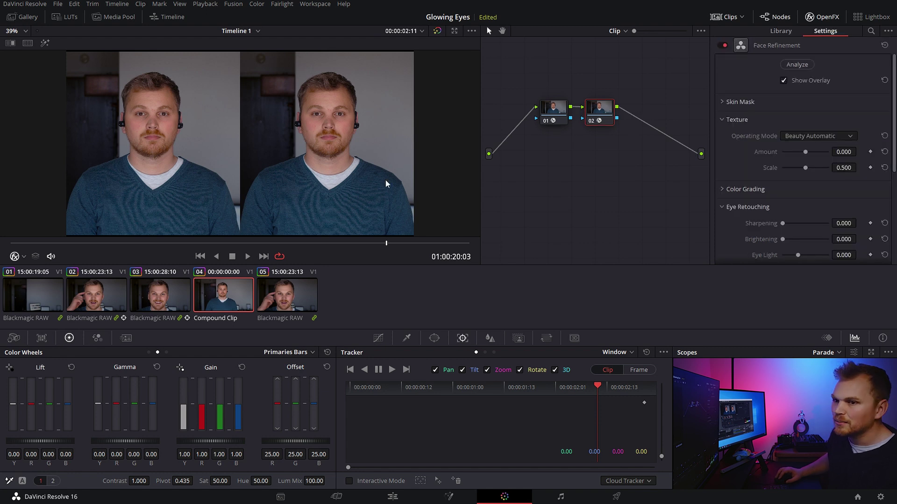
{"action": "left_click_drag", "start_coordinate": [386, 243], "coordinate": [4, 185]}
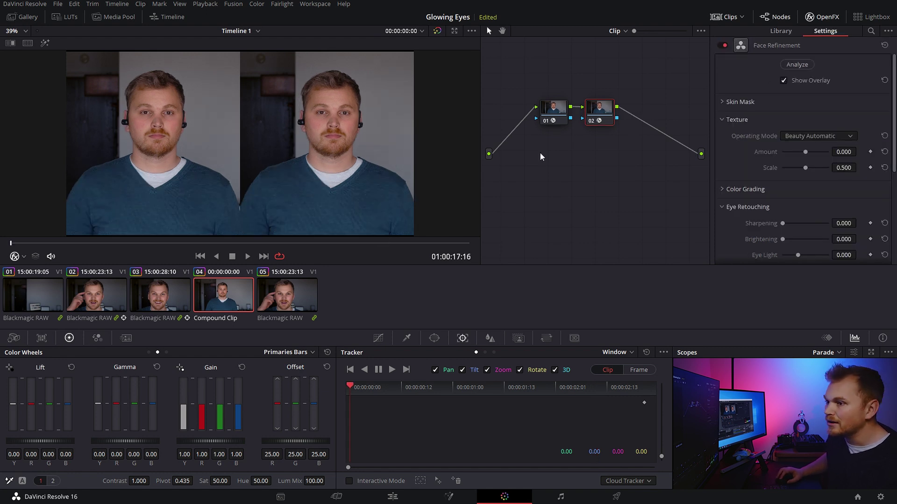
{"action": "left_click", "coordinate": [458, 242]}
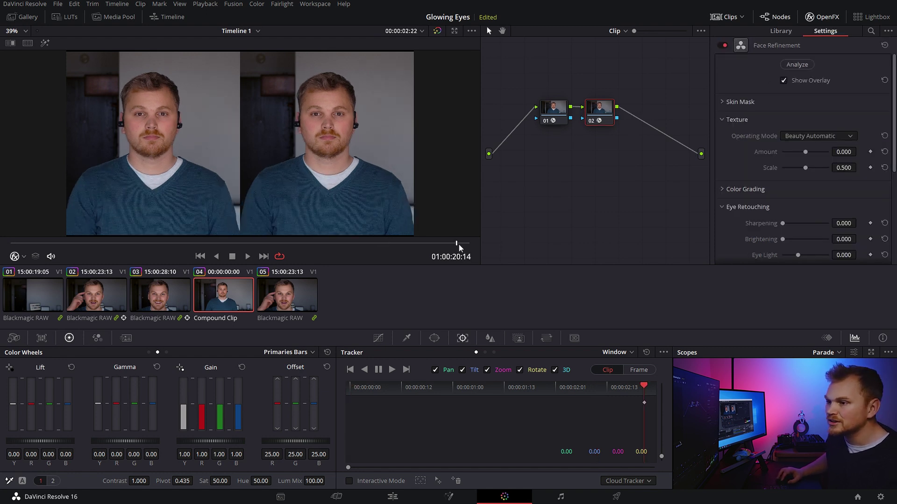
{"action": "left_click", "coordinate": [792, 64]}
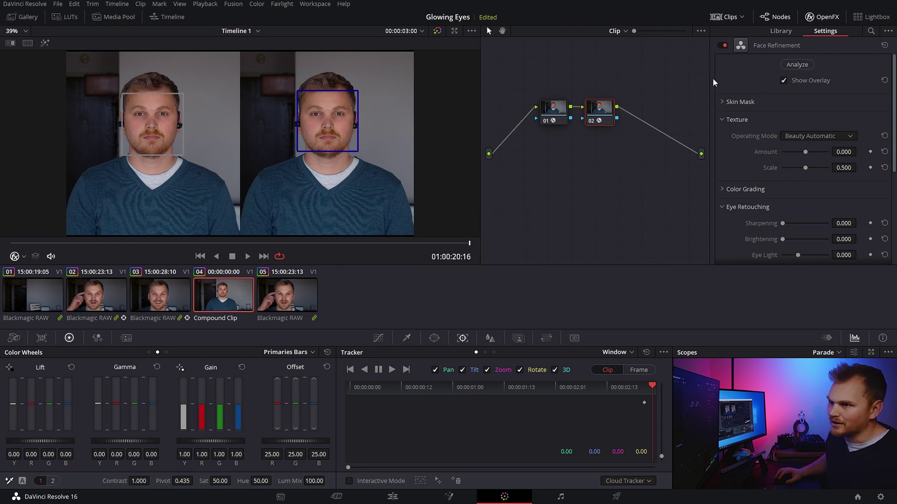
{"action": "left_click", "coordinate": [131, 115]}
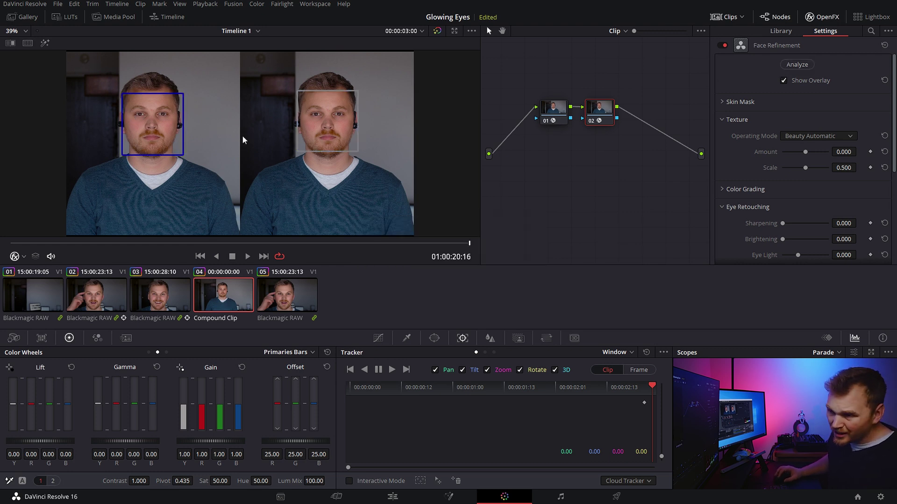
{"action": "left_click", "coordinate": [306, 105]}
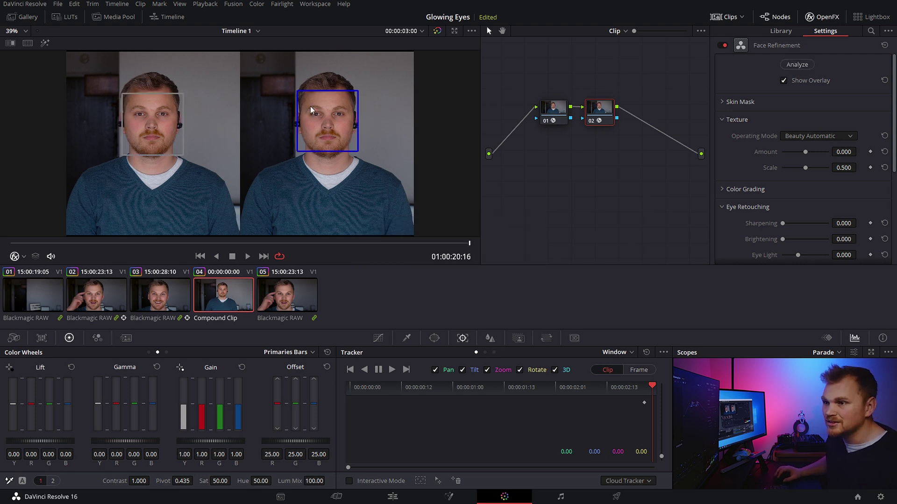
{"action": "left_click", "coordinate": [804, 66]}
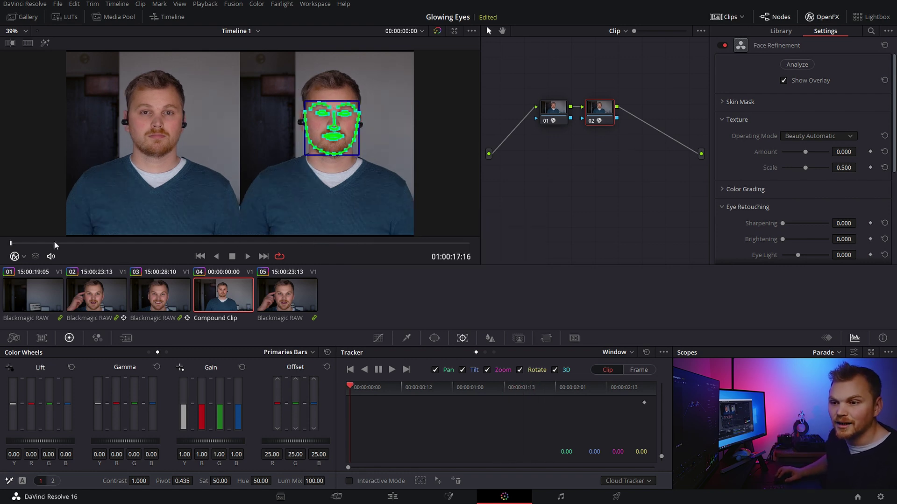
{"action": "key", "text": "space"}
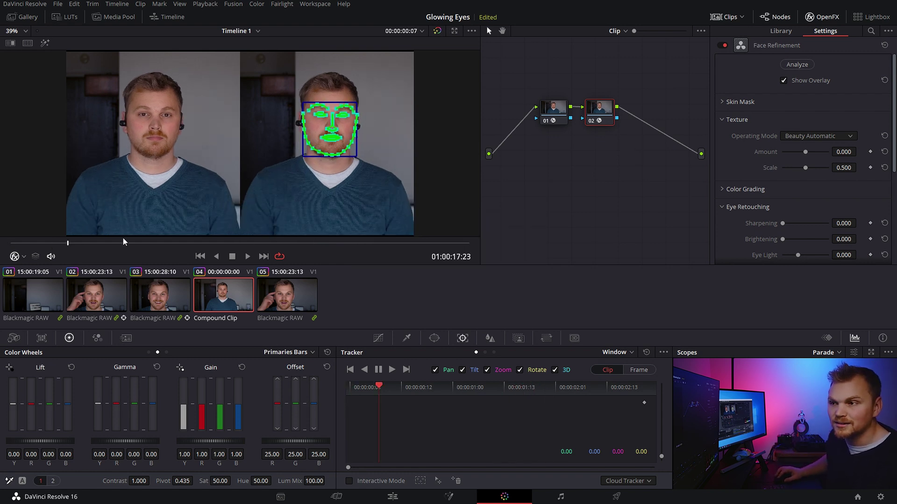
Set Eye Retouching Brightening to 1.000 on nodes 02 and 01, then return to clip 05
{"action": "left_click", "coordinate": [783, 79]}
{"action": "scroll", "coordinate": [770, 124], "scroll_direction": "down", "scroll_amount": 3}
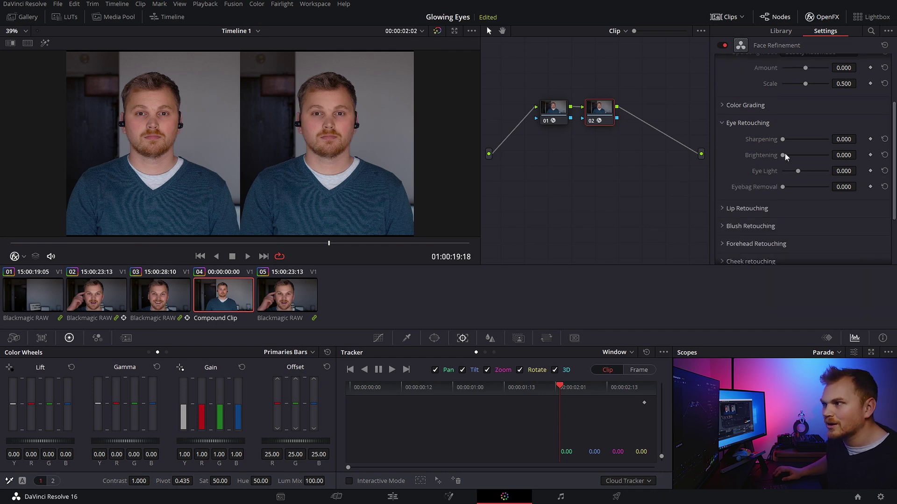
{"action": "left_click_drag", "start_coordinate": [785, 154], "coordinate": [834, 156]}
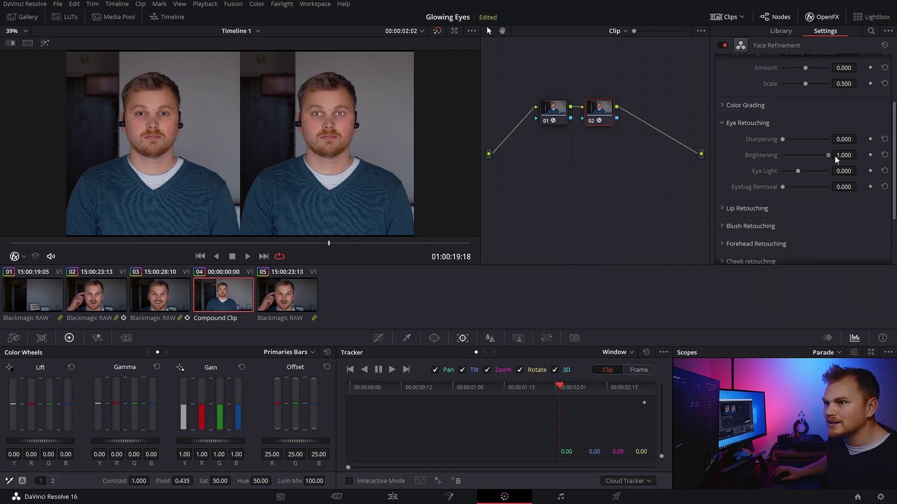
{"action": "left_click", "coordinate": [554, 109]}
{"action": "left_click_drag", "start_coordinate": [822, 154], "coordinate": [794, 158]}
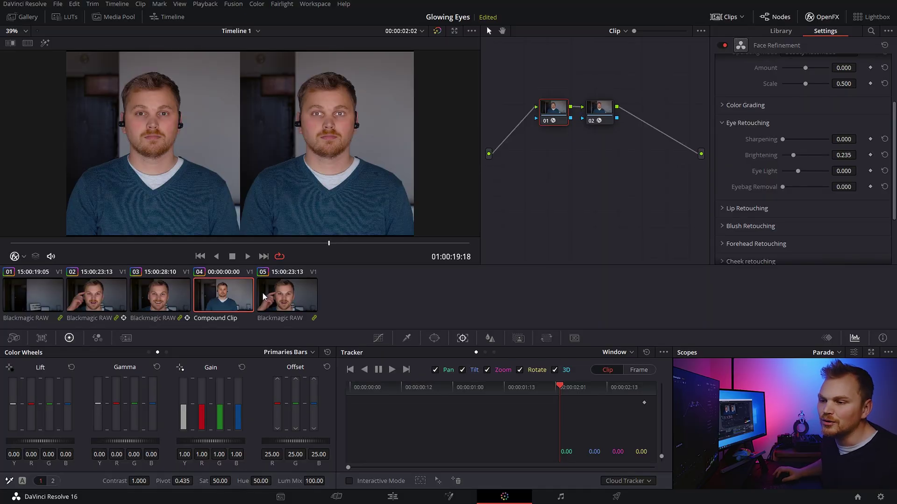
{"action": "left_click", "coordinate": [279, 301]}
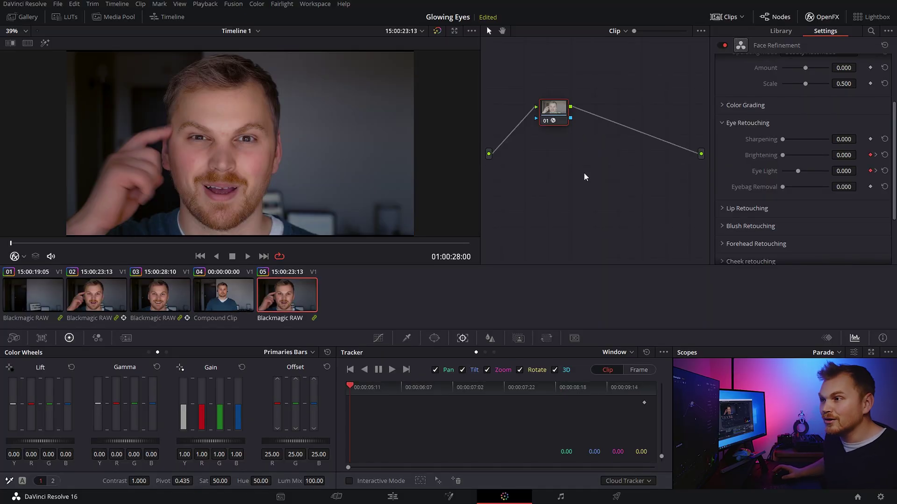
Add node 02 with a circle window reshaped into an oval around the eyes
{"action": "key", "text": "alt+s"}
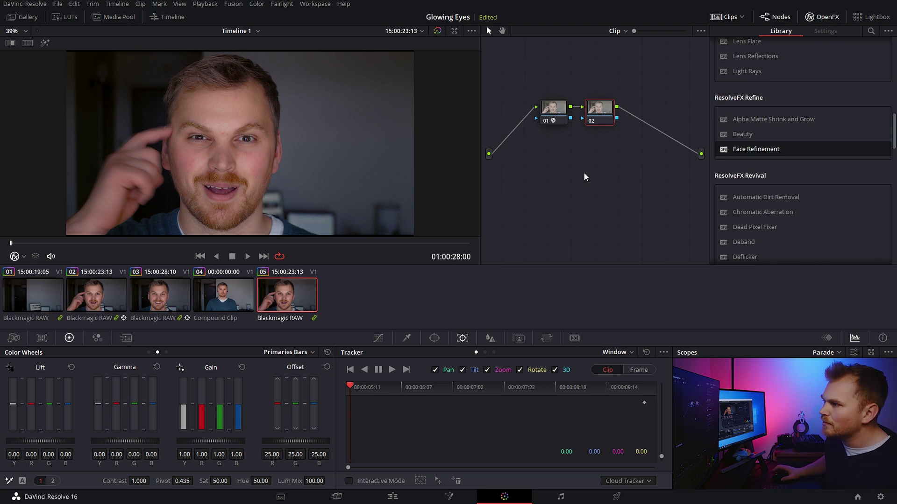
{"action": "left_click", "coordinate": [432, 339]}
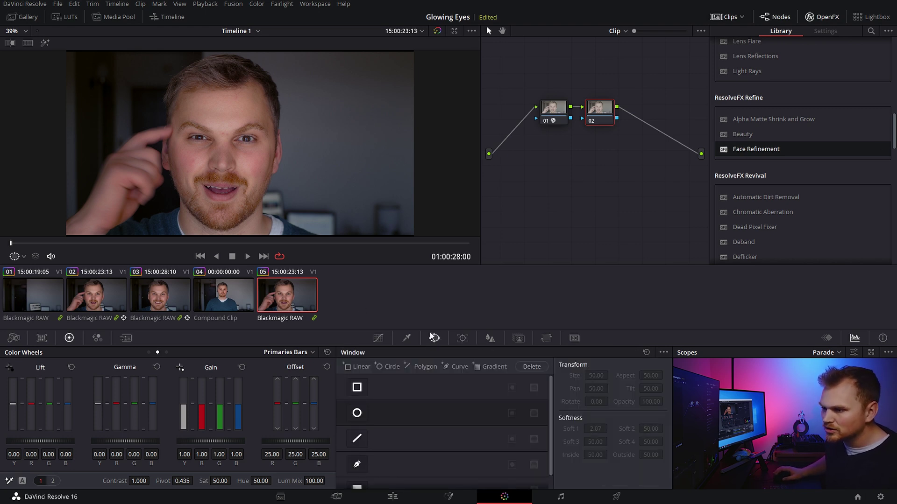
{"action": "left_click", "coordinate": [357, 416]}
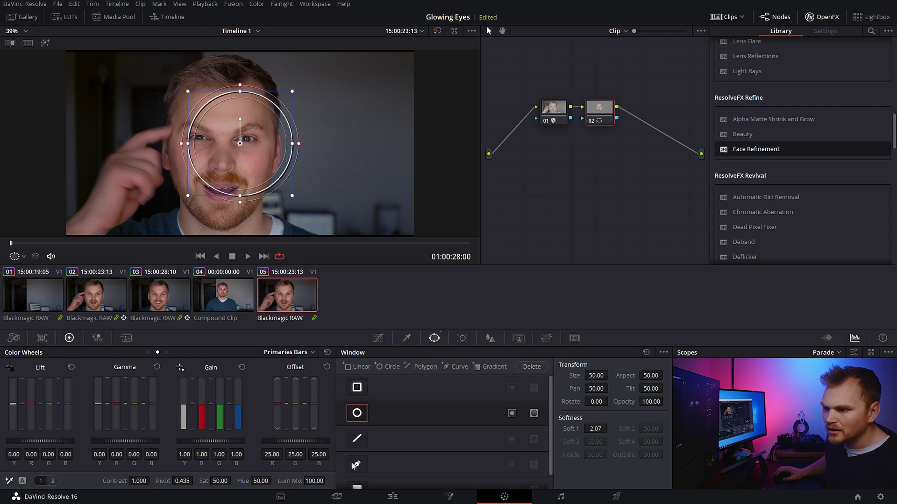
{"action": "left_click_drag", "start_coordinate": [239, 91], "coordinate": [245, 141]}
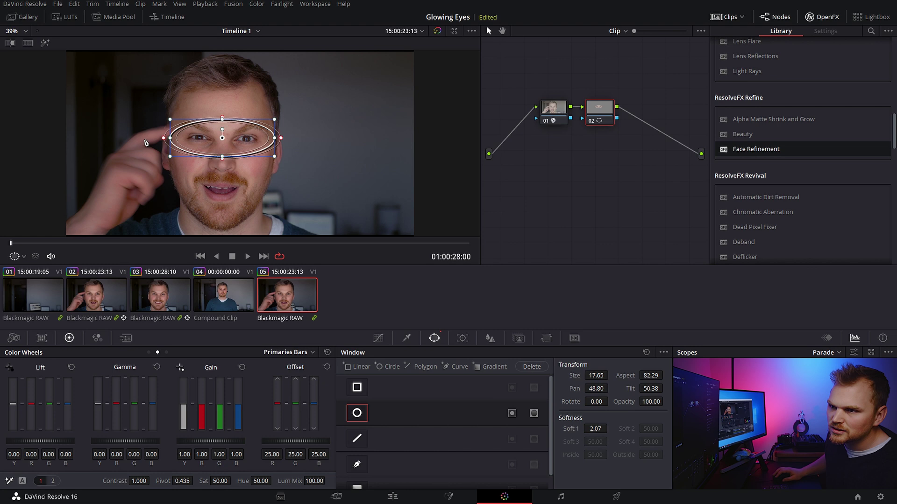
{"action": "left_click_drag", "start_coordinate": [171, 138], "coordinate": [214, 139]}
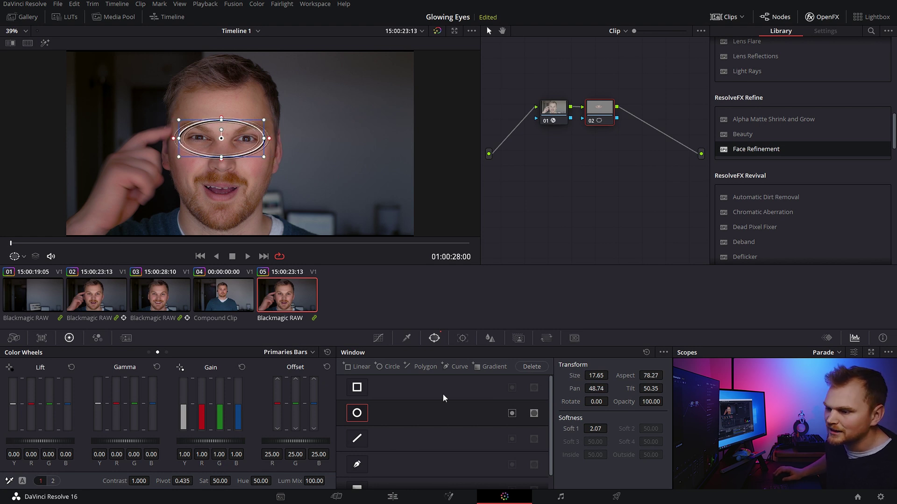
{"action": "left_click", "coordinate": [463, 340]}
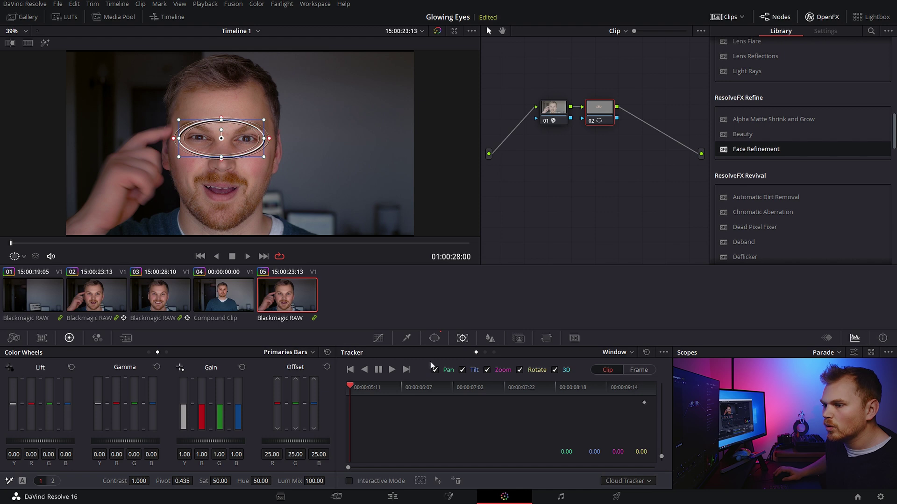
Track node 02's oval eye window forward and backward through clip 05
{"action": "left_click", "coordinate": [393, 371]}
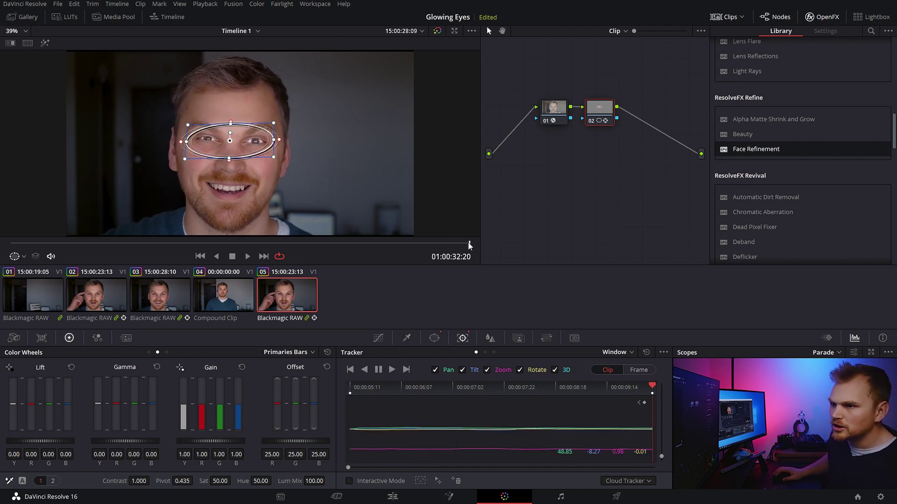
{"action": "key", "text": "j"}
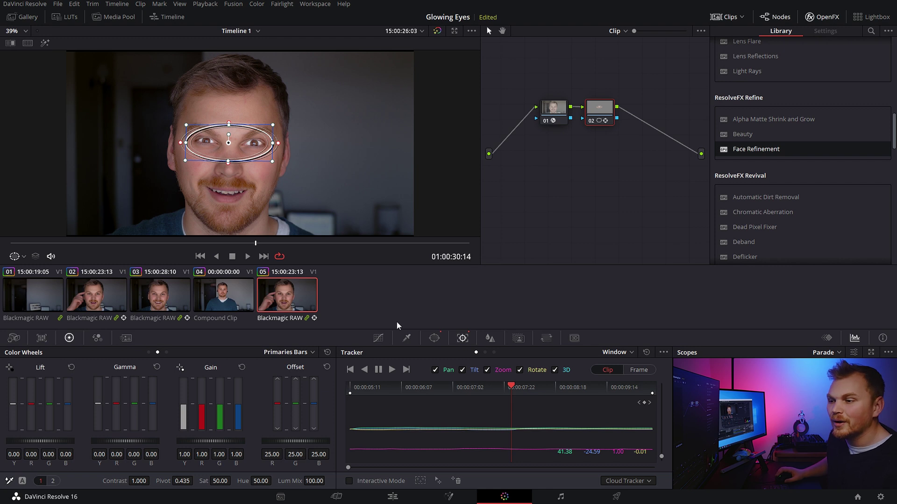
In Highlight view, qualify with Hue off, Saturation High 1.1 and Luminance Low 65.5
{"action": "left_click", "coordinate": [408, 338]}
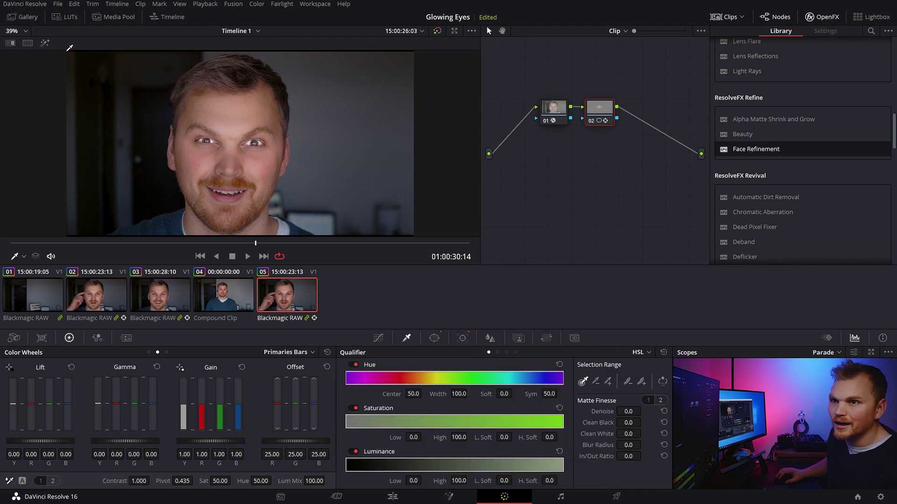
{"action": "left_click", "coordinate": [45, 43]}
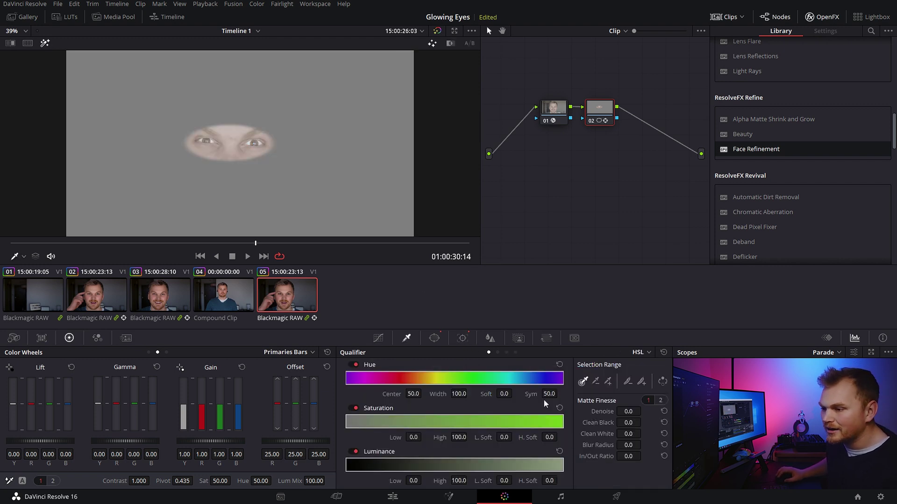
{"action": "left_click", "coordinate": [355, 365]}
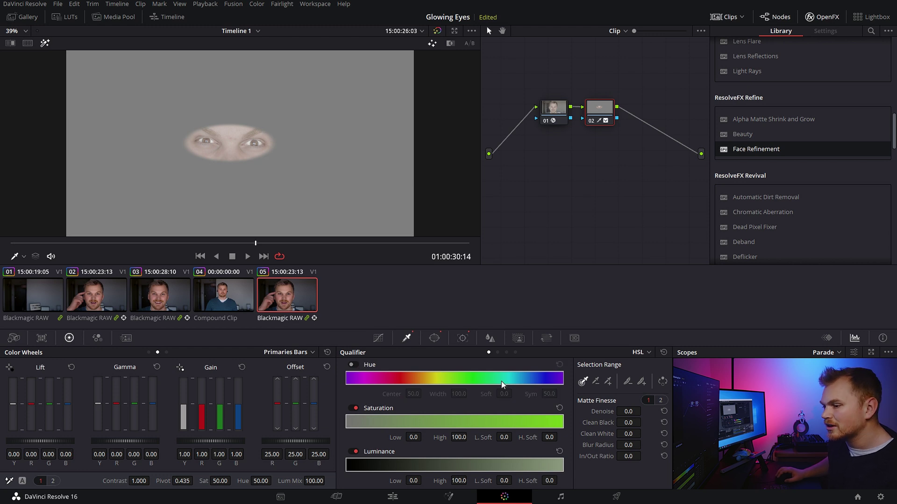
{"action": "left_click_drag", "start_coordinate": [459, 437], "coordinate": [409, 436]}
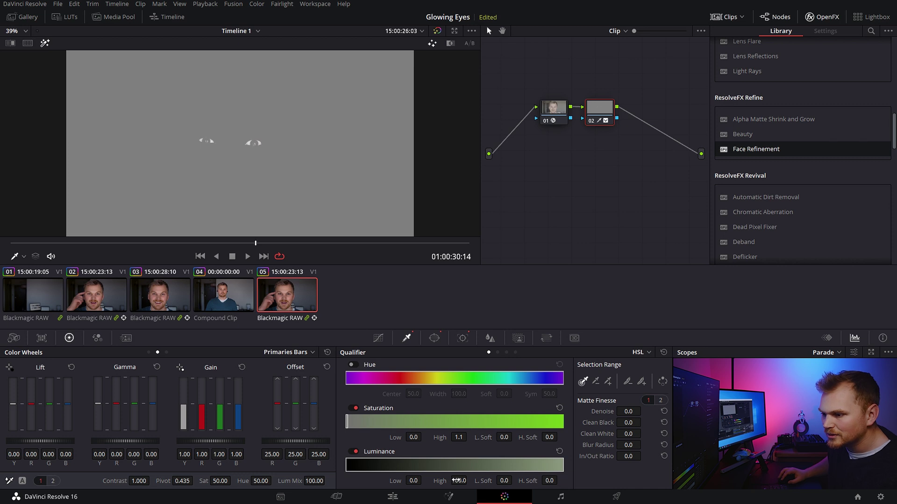
{"action": "left_click_drag", "start_coordinate": [413, 481], "coordinate": [424, 479]}
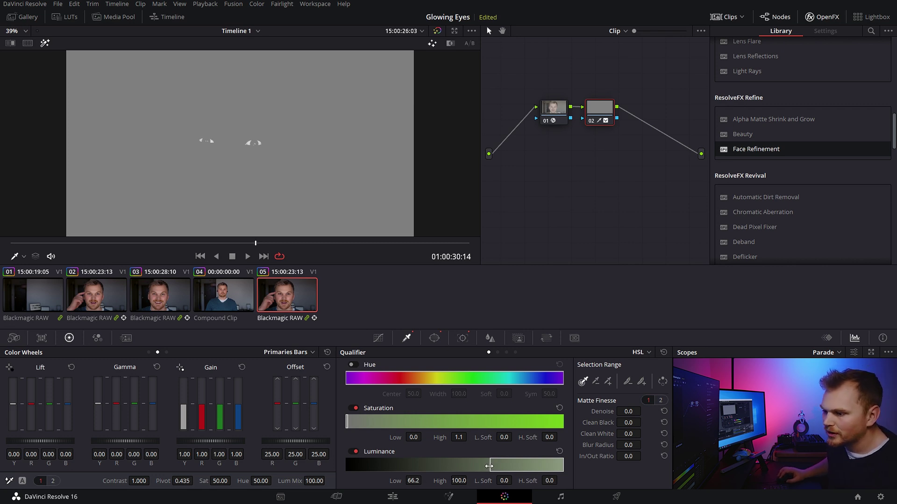
{"action": "mouse_move", "coordinate": [490, 465]}
{"action": "left_mouse_down"}
{"action": "mouse_move", "coordinate": [502, 465]}
{"action": "mouse_move", "coordinate": [489, 466]}
{"action": "left_mouse_up"}
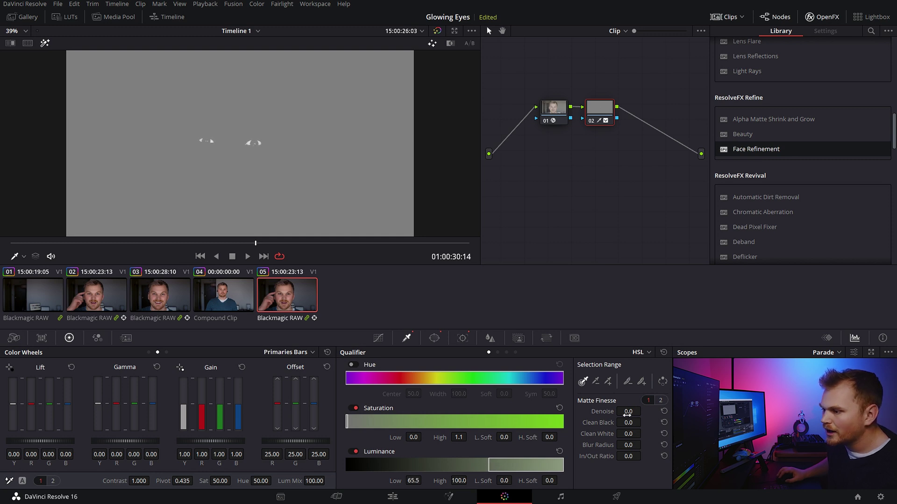
Set Clean Black to 8.5, exit Highlight view, and raise Offset to 97.40, 45.40, 49.20
{"action": "left_click_drag", "start_coordinate": [628, 422], "coordinate": [642, 423]}
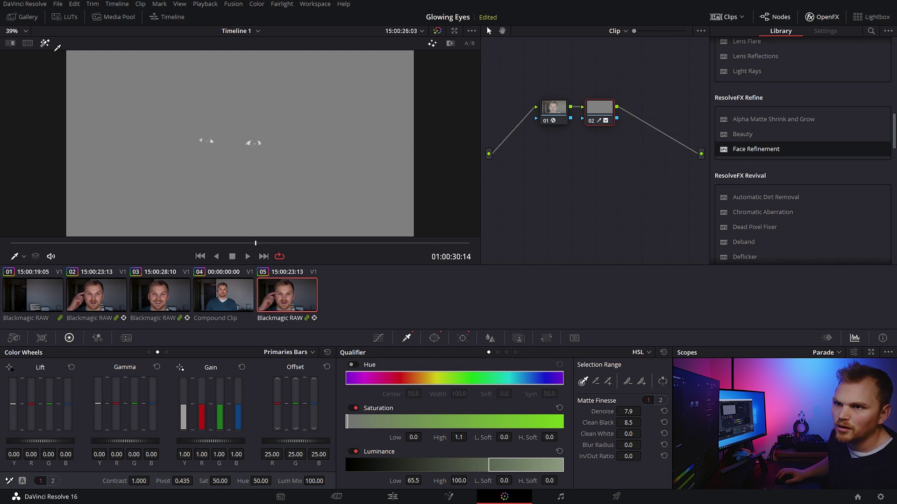
{"action": "left_click", "coordinate": [45, 43]}
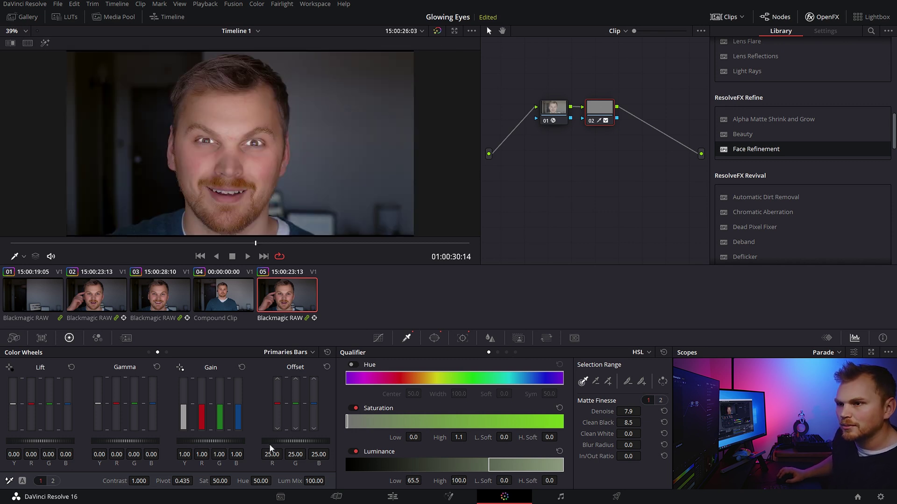
{"action": "left_click_drag", "start_coordinate": [270, 445], "coordinate": [310, 444]}
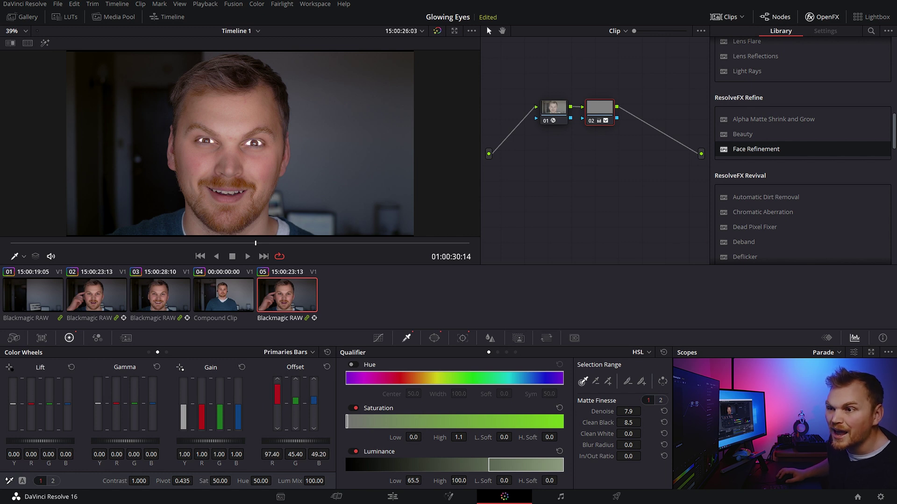
Lower the red Offset to 54.60 to pull back the red in the eye tint
{"action": "left_click_drag", "start_coordinate": [278, 392], "coordinate": [198, 398]}
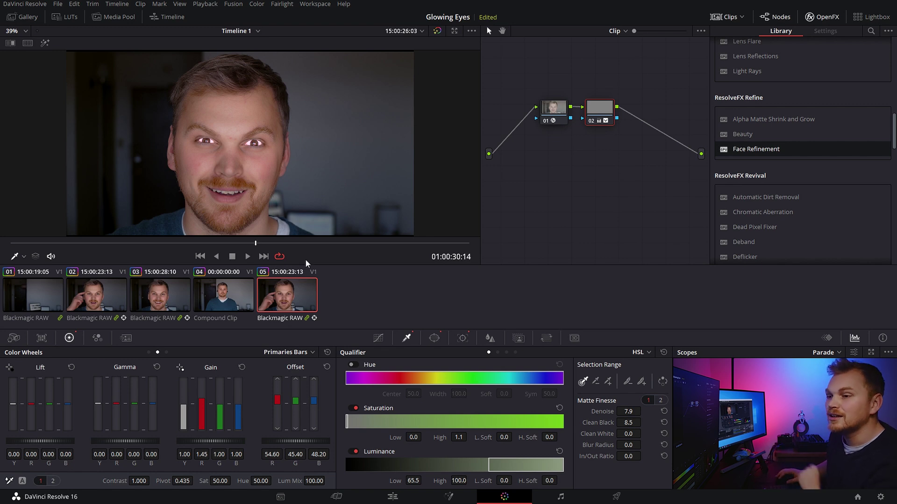
{"action": "left_click_drag", "start_coordinate": [254, 244], "coordinate": [138, 251]}
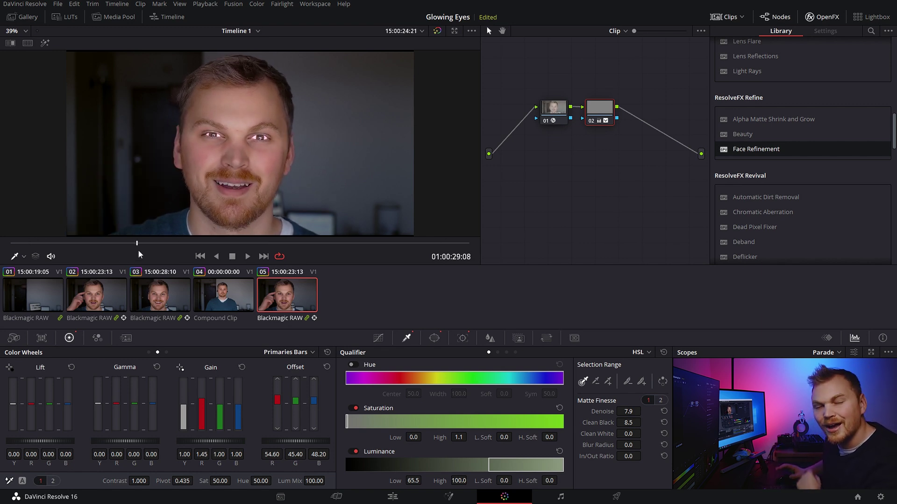